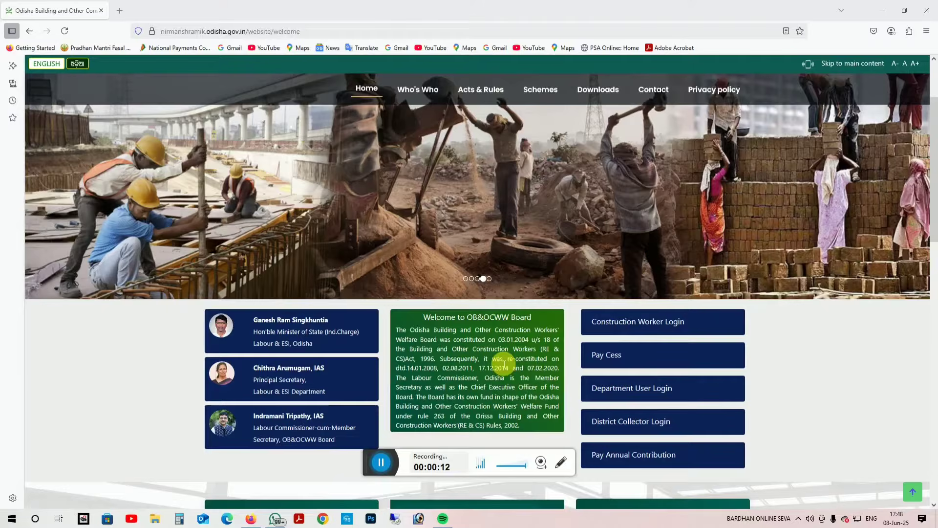
# - Circle the Construction Worker Login link in red on the welcome page and erase the mark
pyautogui.moveTo(367, 450); pyautogui.dragTo(358, 5)
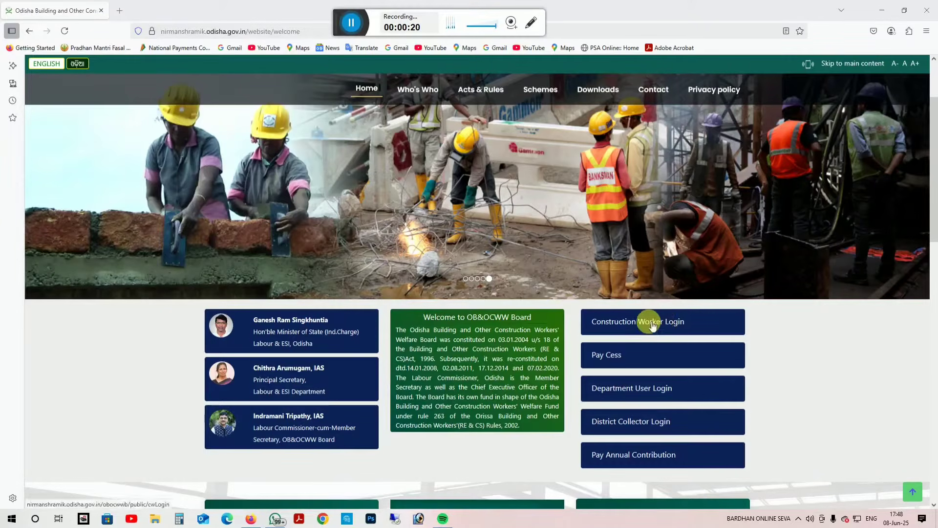
pyautogui.click(538, 22)
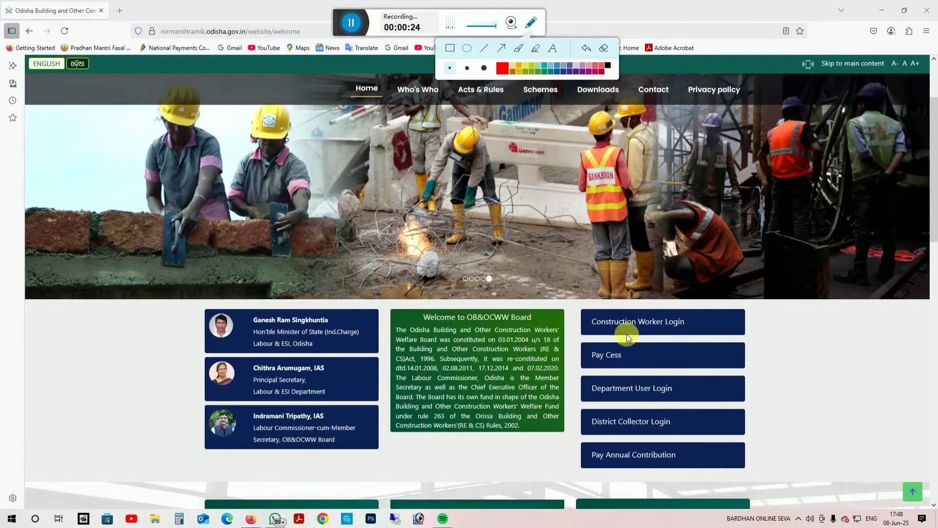
pyautogui.moveTo(573, 294)
pyautogui.mouseDown()
pyautogui.moveTo(591, 324)
pyautogui.moveTo(733, 341)
pyautogui.mouseUp()
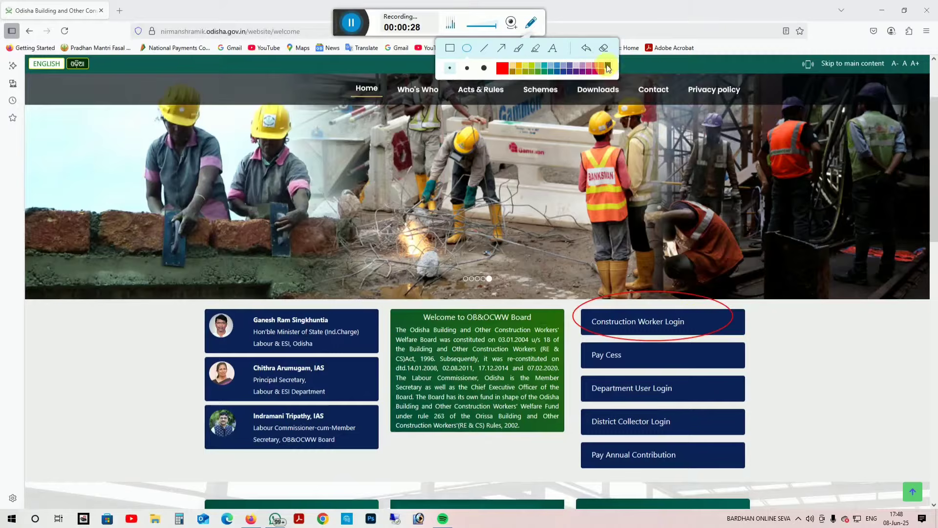
pyautogui.click(603, 52)
pyautogui.click(532, 22)
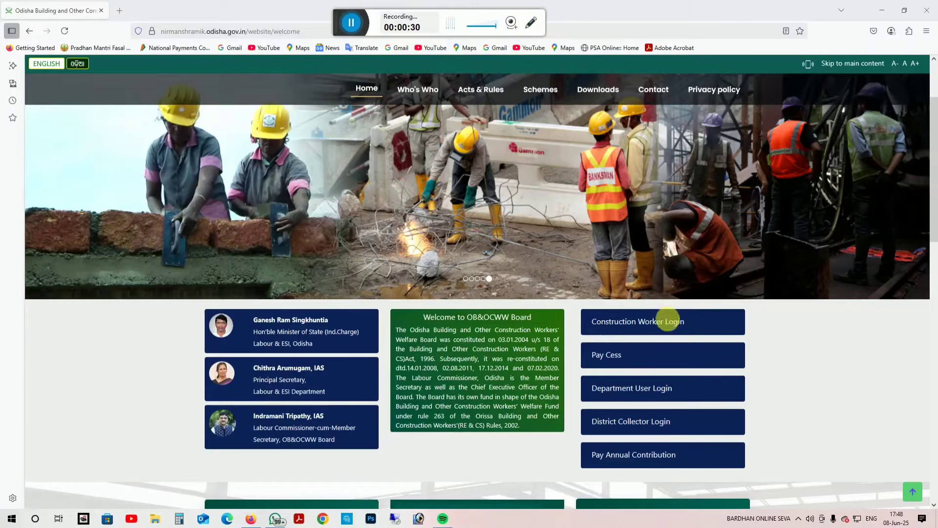
# - Open the Construction Worker Login page and check the username field, dismissing its saved suggestions
pyautogui.click(694, 322)
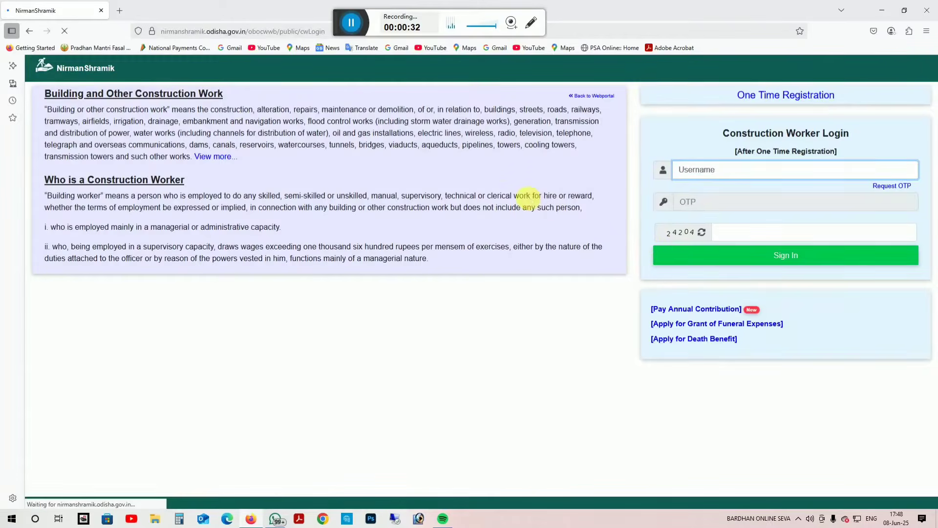
pyautogui.click(599, 339)
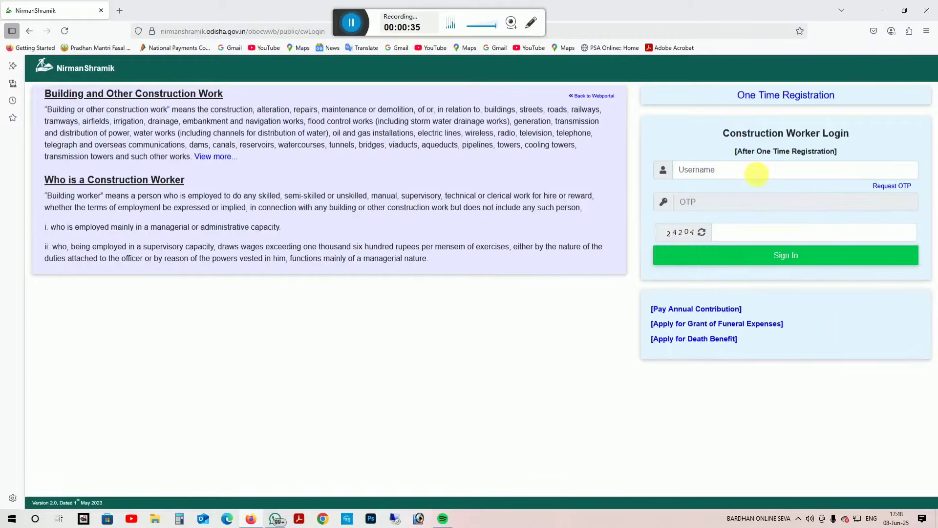
pyautogui.click(741, 173)
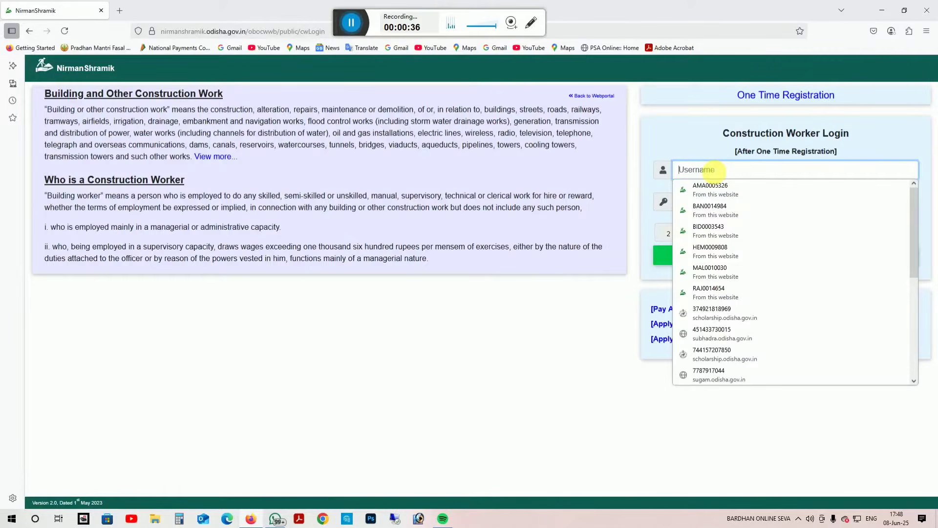
pyautogui.click(600, 276)
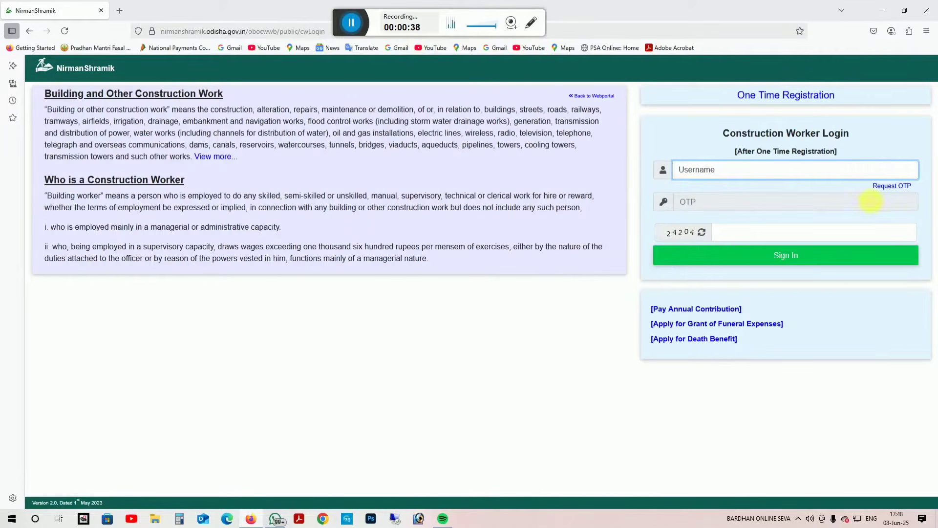
pyautogui.click(721, 174)
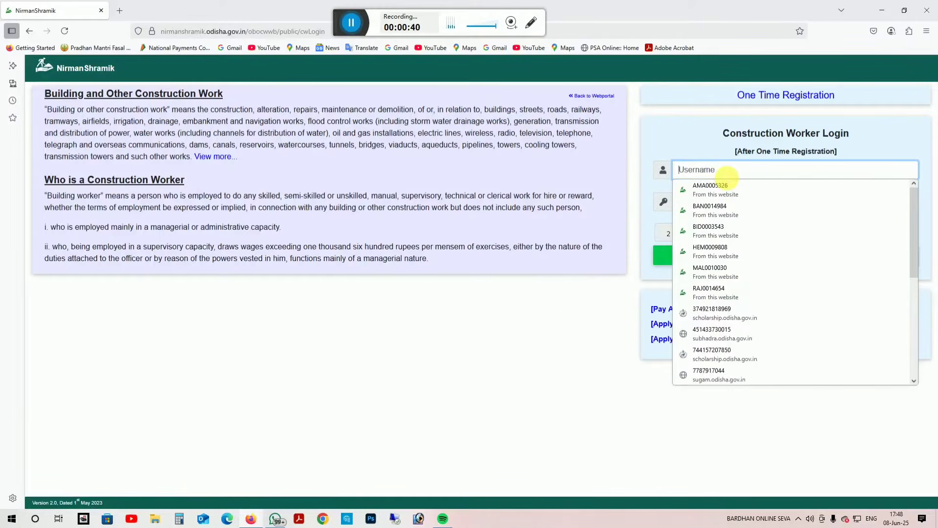
pyautogui.click(578, 311)
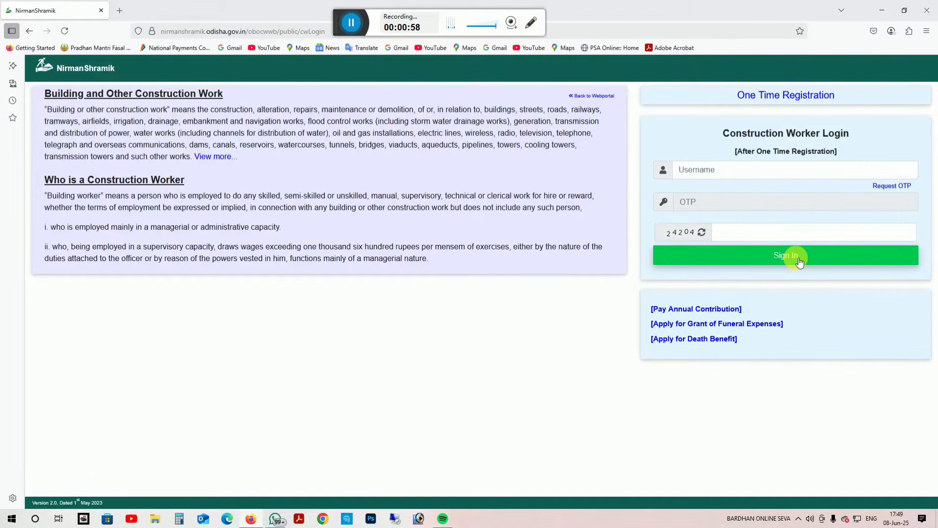
# - Outline the One Time Registration link with a red rectangle and erase the mark
pyautogui.click(526, 22)
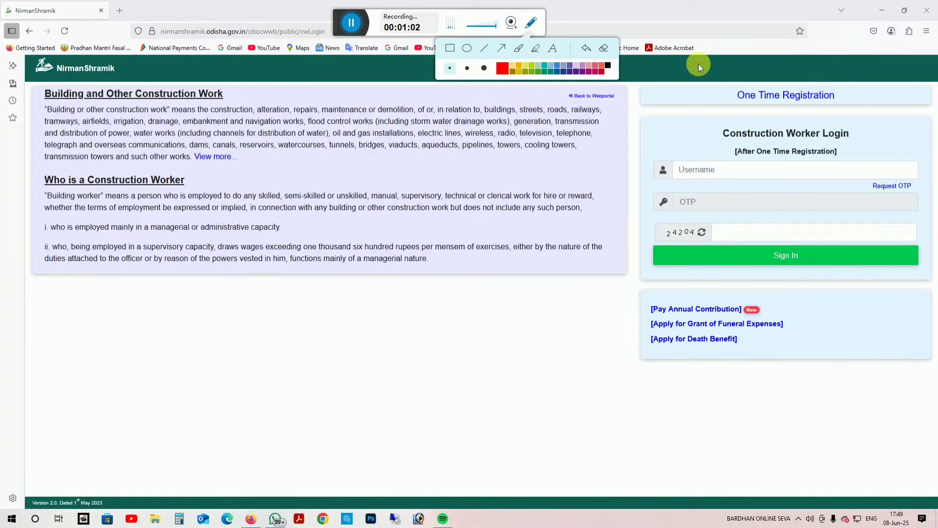
pyautogui.moveTo(699, 65); pyautogui.dragTo(763, 104)
pyautogui.moveTo(658, 69); pyautogui.dragTo(440, 46)
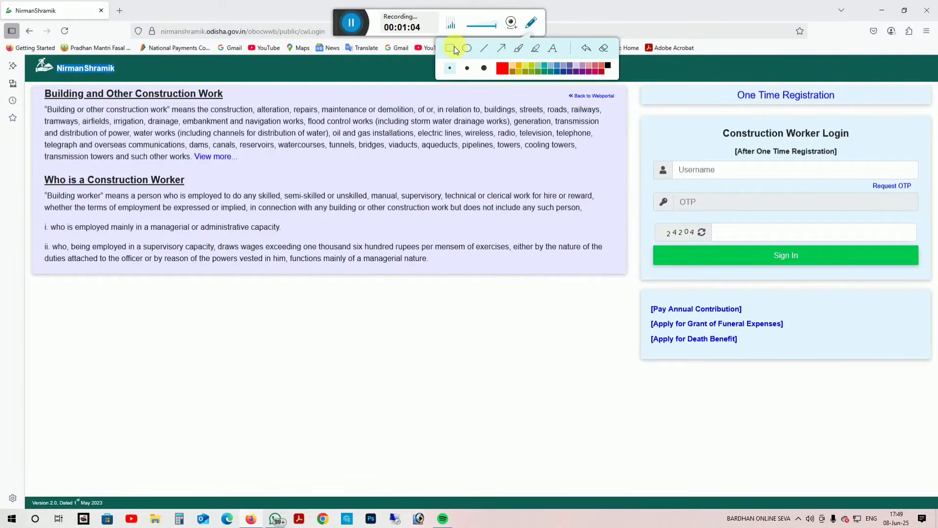
pyautogui.click(452, 48)
pyautogui.moveTo(712, 83)
pyautogui.mouseDown()
pyautogui.moveTo(808, 115)
pyautogui.moveTo(855, 111)
pyautogui.mouseUp()
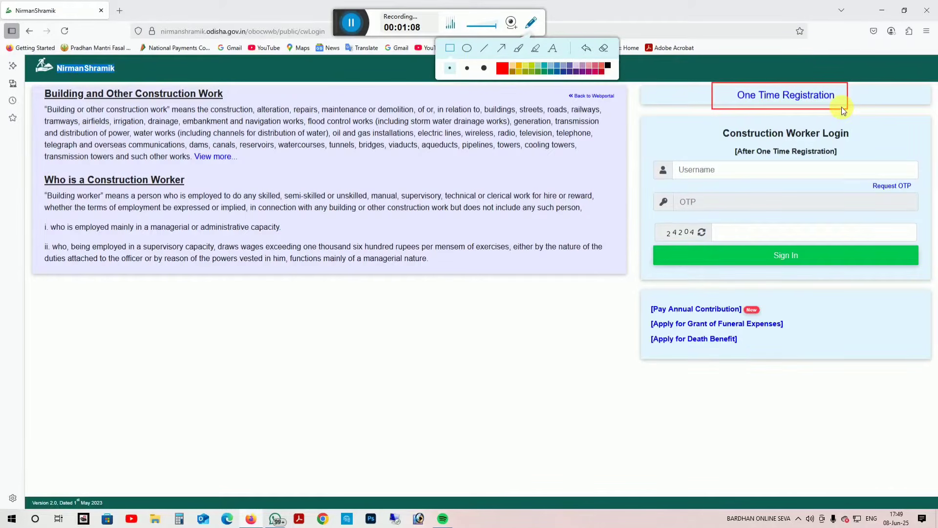
pyautogui.click(603, 48)
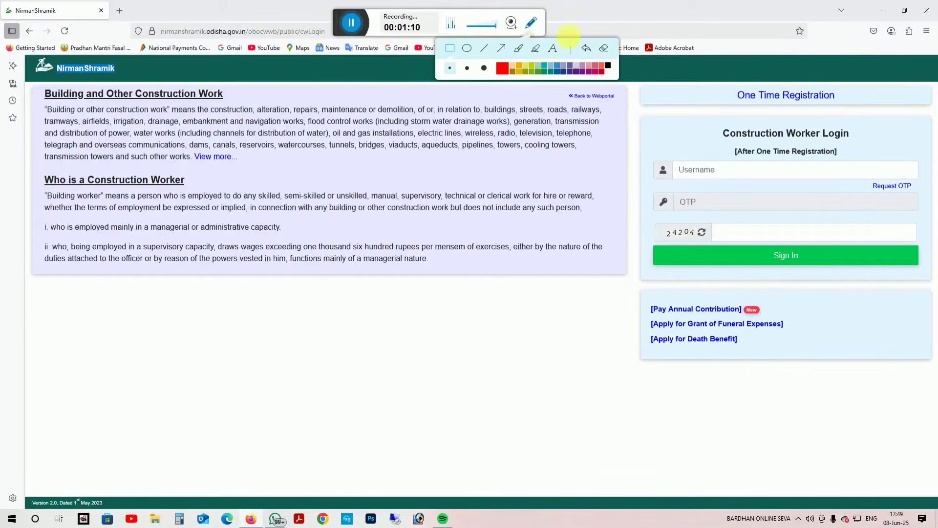
pyautogui.click(531, 22)
# - Open One Time Registration, accept the eligibility declaration and proceed to the registration form
pyautogui.click(761, 96)
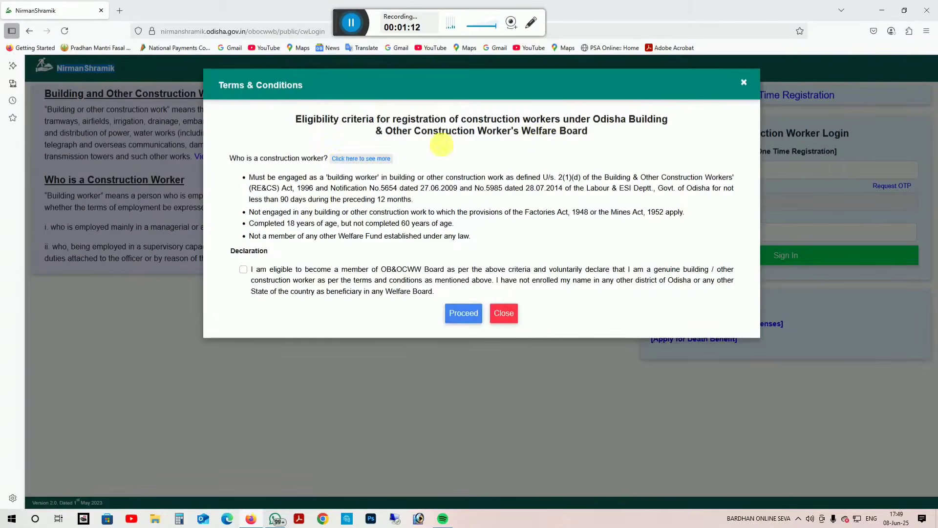
pyautogui.click(243, 270)
pyautogui.click(467, 318)
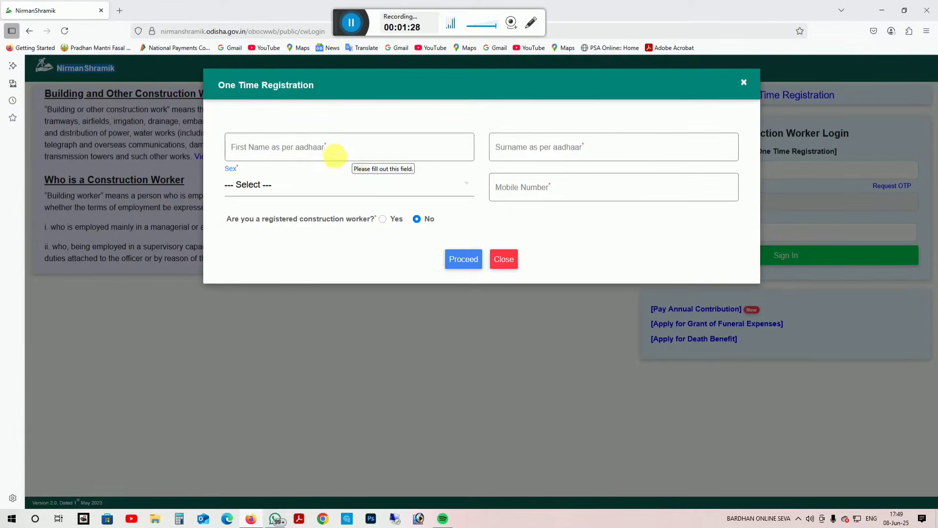
# - Go through the registration form's first name, surname, sex and mobile number fields without filling them in
pyautogui.click(313, 149)
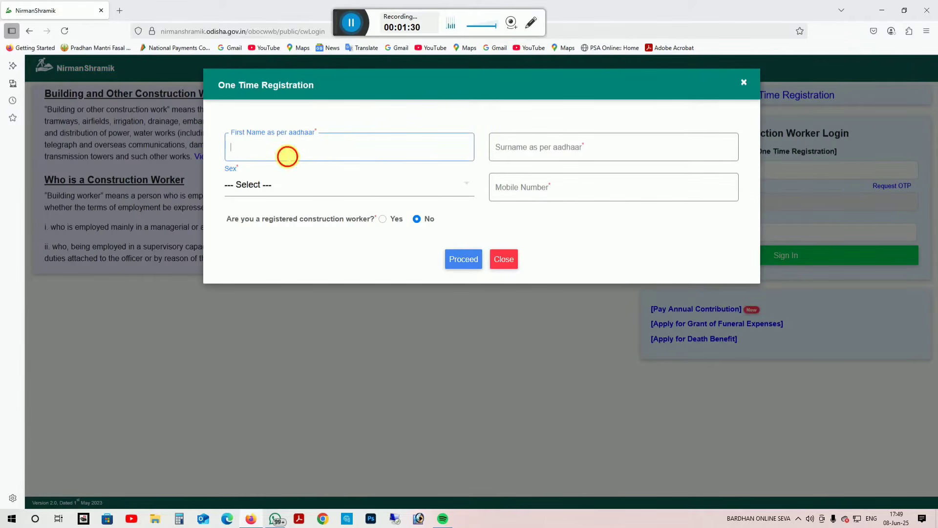
pyautogui.click(515, 157)
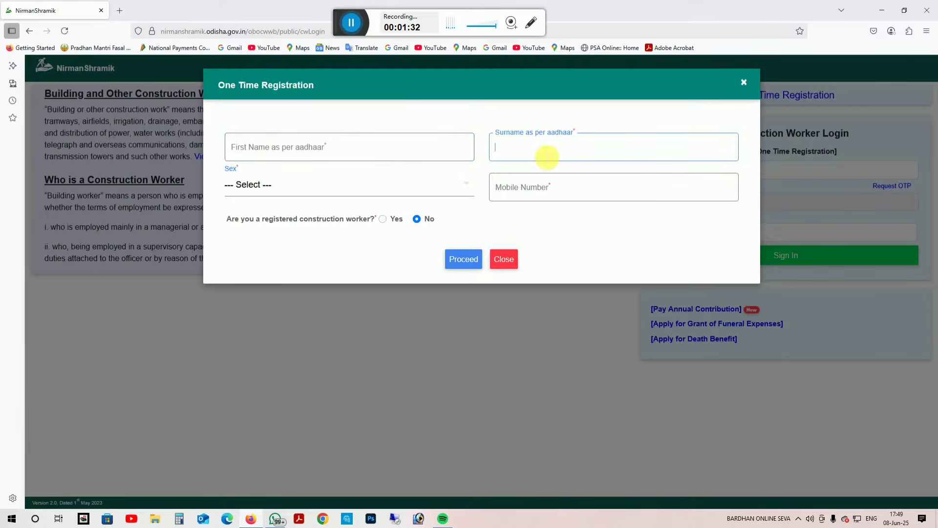
pyautogui.click(266, 186)
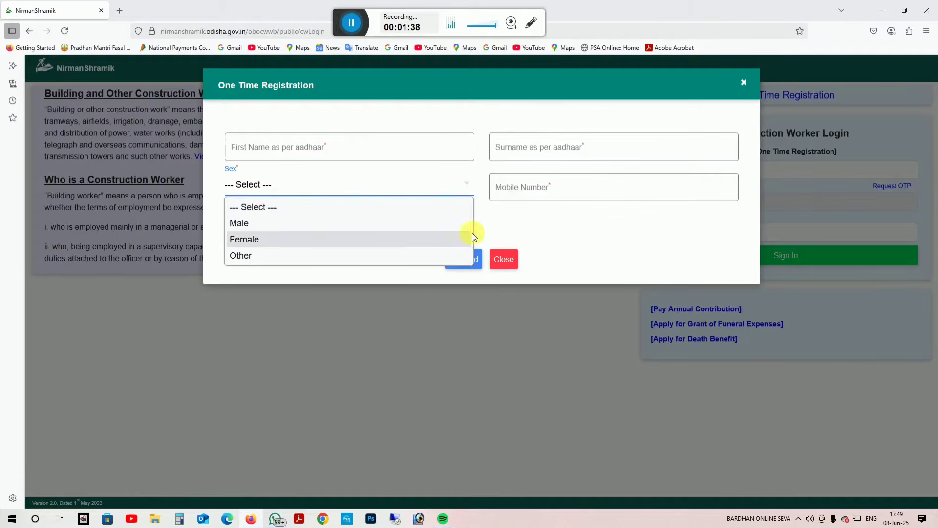
pyautogui.click(486, 230)
pyautogui.click(524, 192)
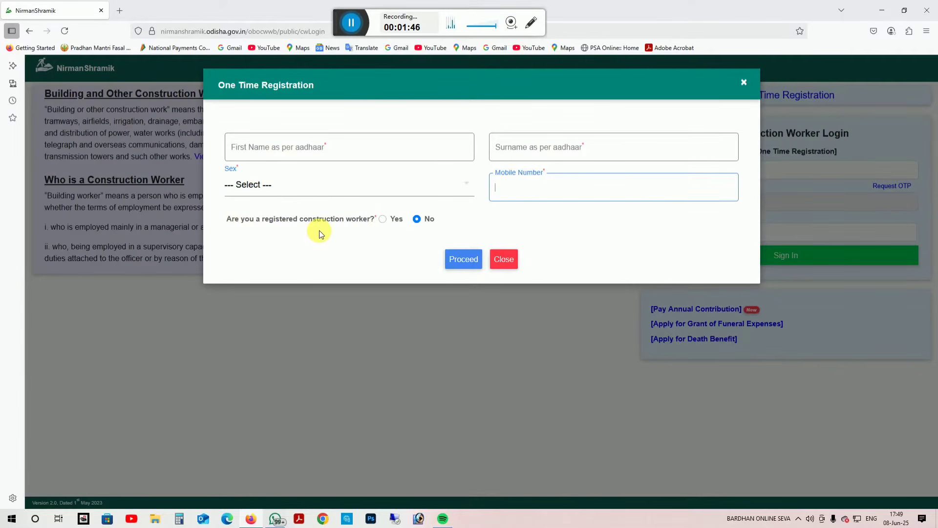
# - Answer Yes to being a registered construction worker, check the registration number field, and close the form without submitting
pyautogui.click(383, 219)
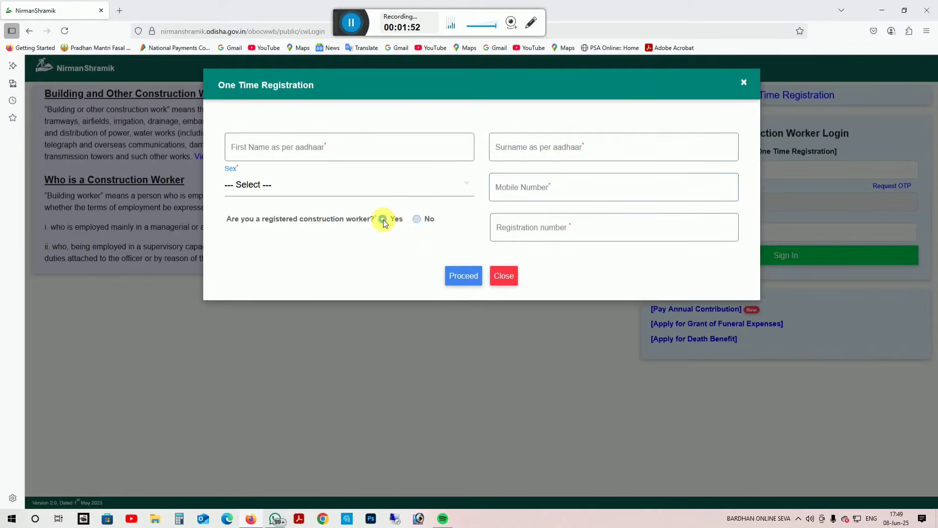
pyautogui.click(555, 234)
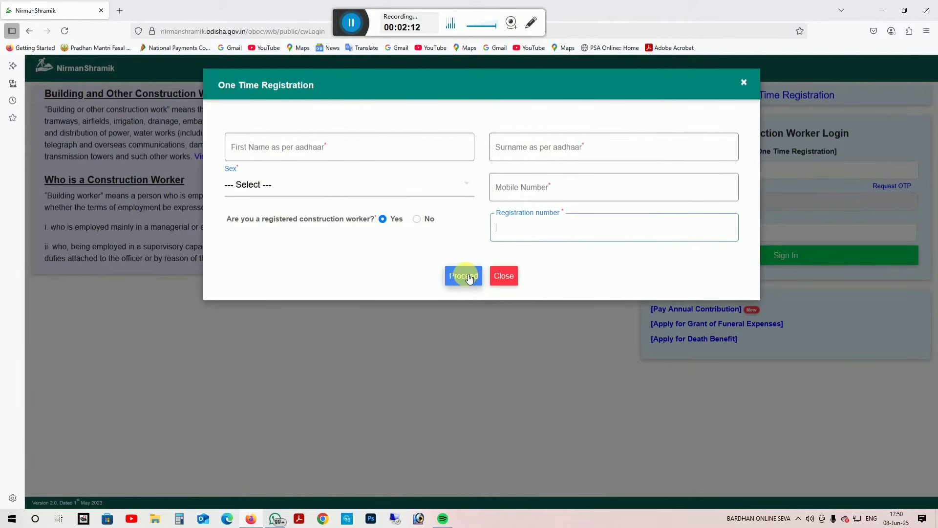
pyautogui.click(478, 234)
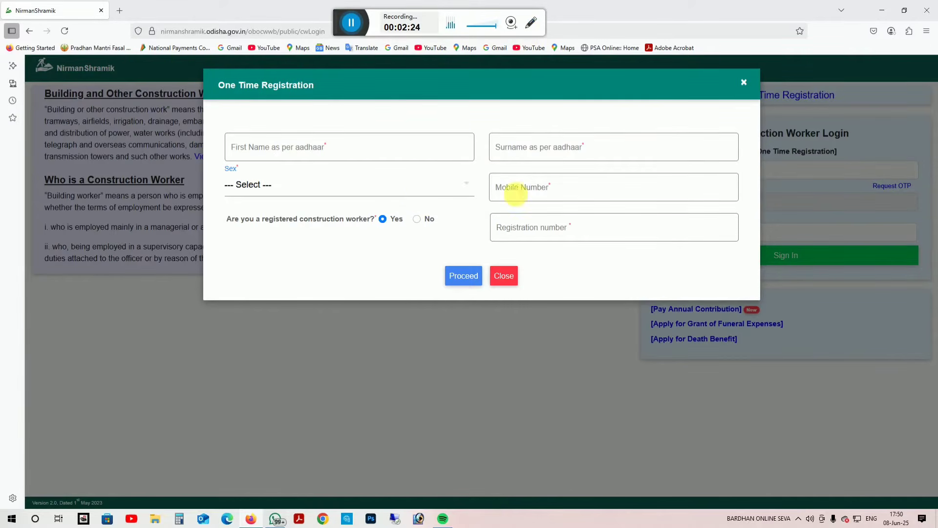
pyautogui.click(504, 276)
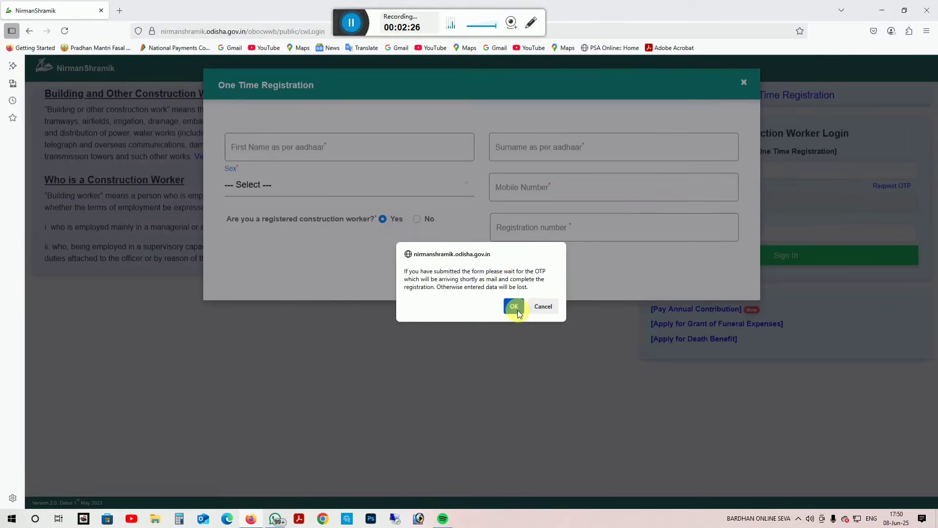
pyautogui.click(514, 307)
# - Go through the username and captcha fields of the Construction Worker Login form
pyautogui.click(704, 170)
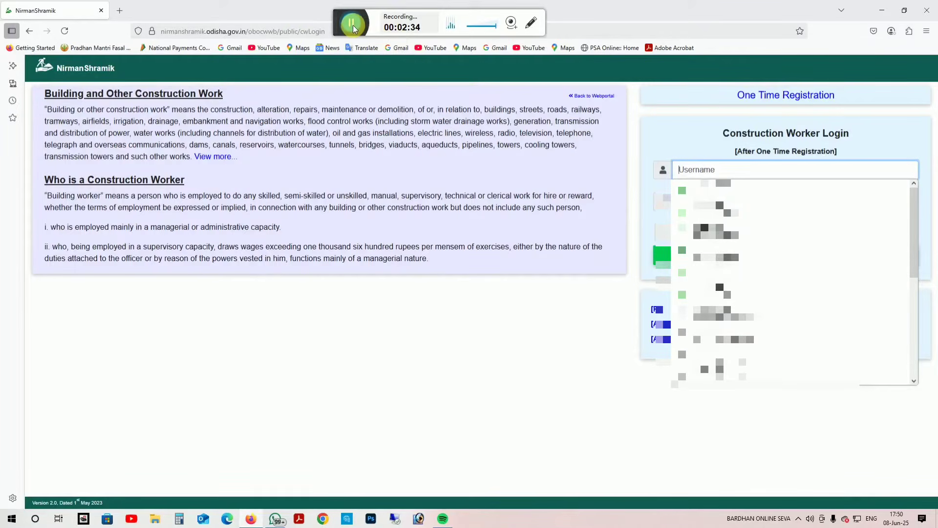
pyautogui.click(353, 25)
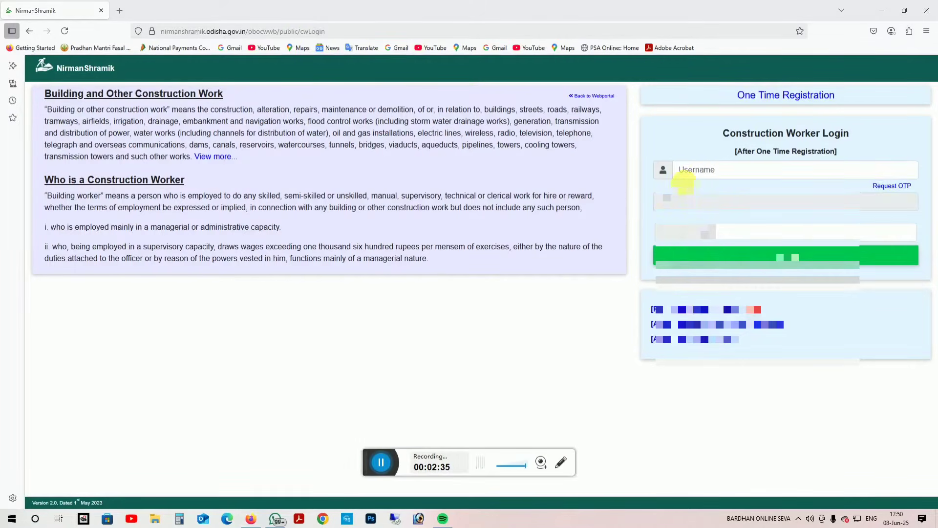
pyautogui.click(713, 170)
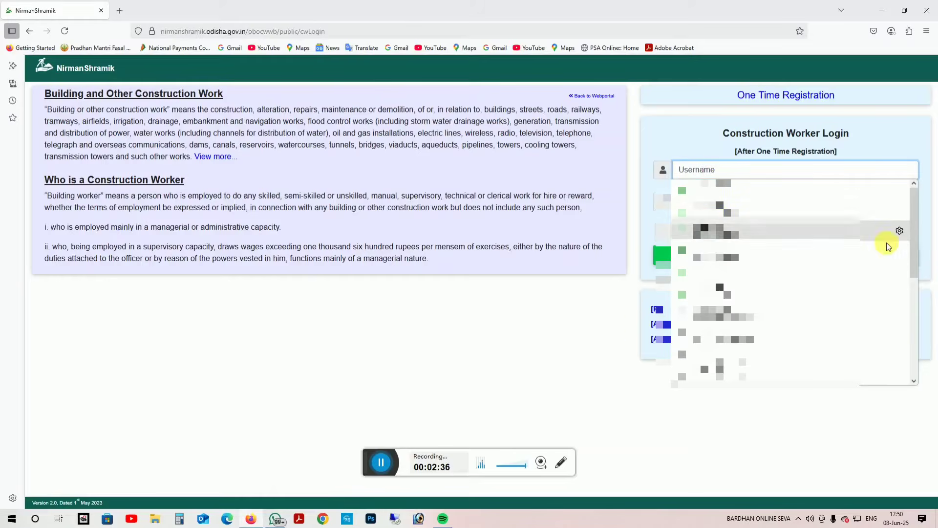
pyautogui.click(607, 324)
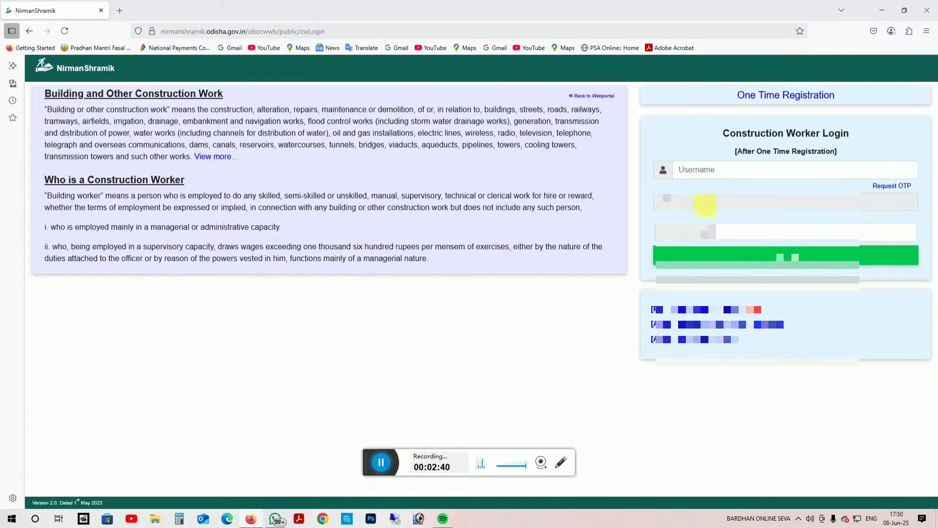
pyautogui.click(740, 232)
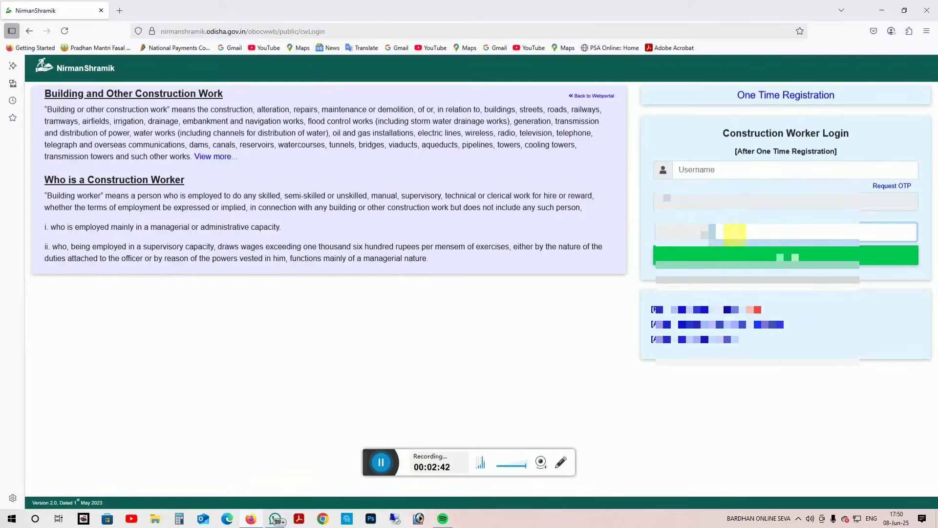
pyautogui.click(382, 462)
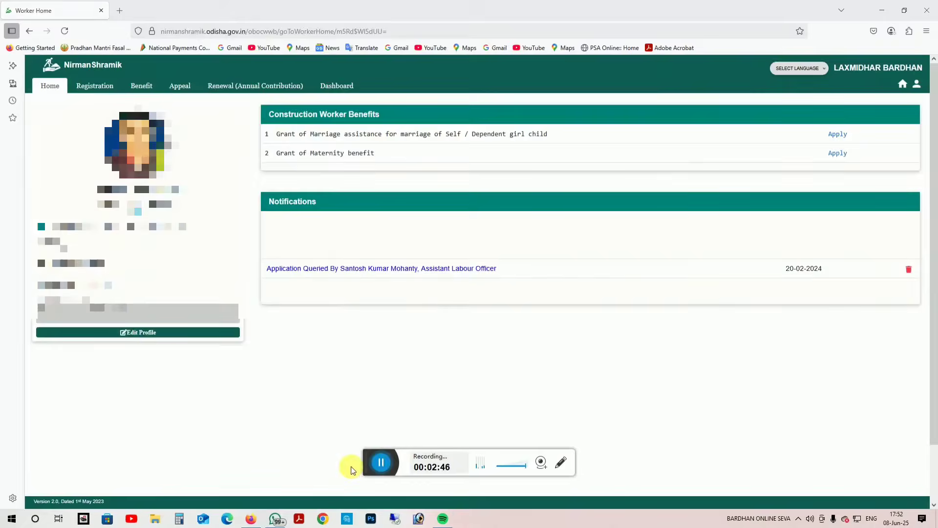
# - Point a red arrow at Edit Profile on the worker home page and open the profile's General Details
pyautogui.moveTo(371, 459); pyautogui.dragTo(313, 17)
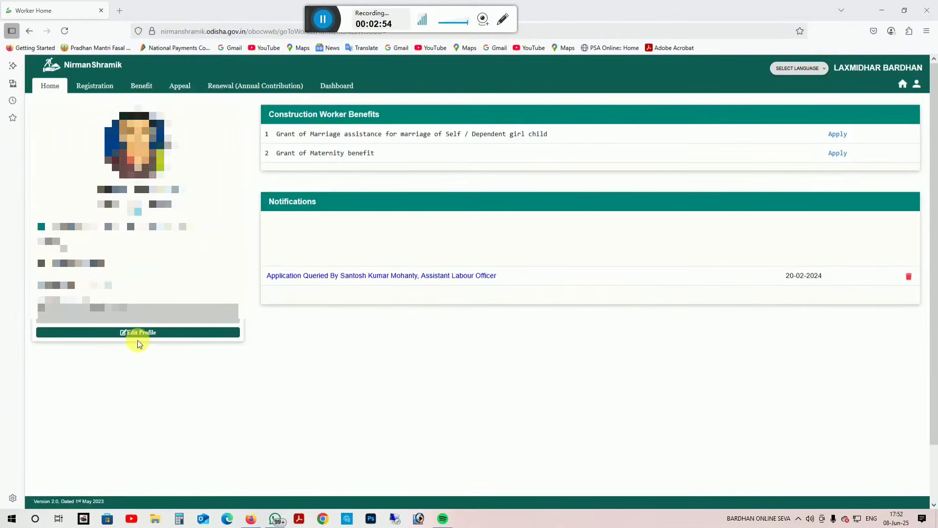
pyautogui.click(502, 20)
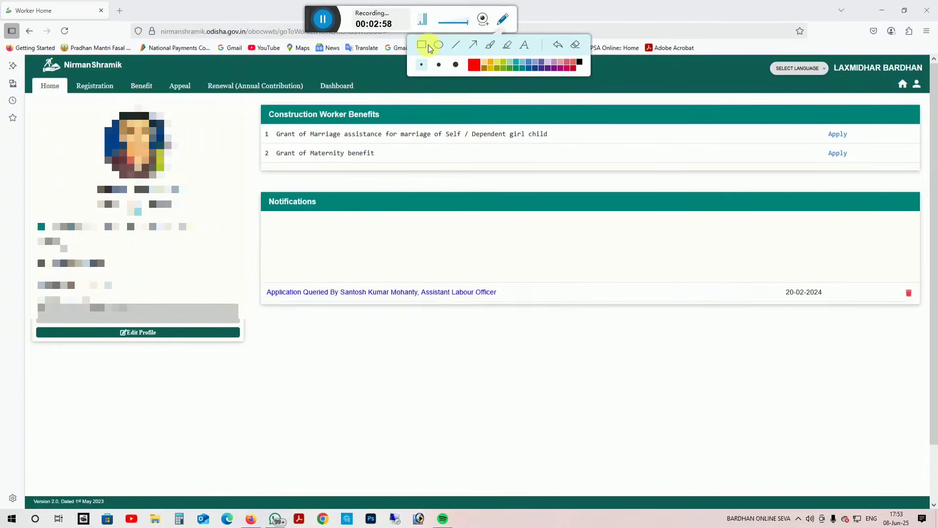
pyautogui.click(473, 45)
pyautogui.moveTo(100, 410); pyautogui.dragTo(133, 344)
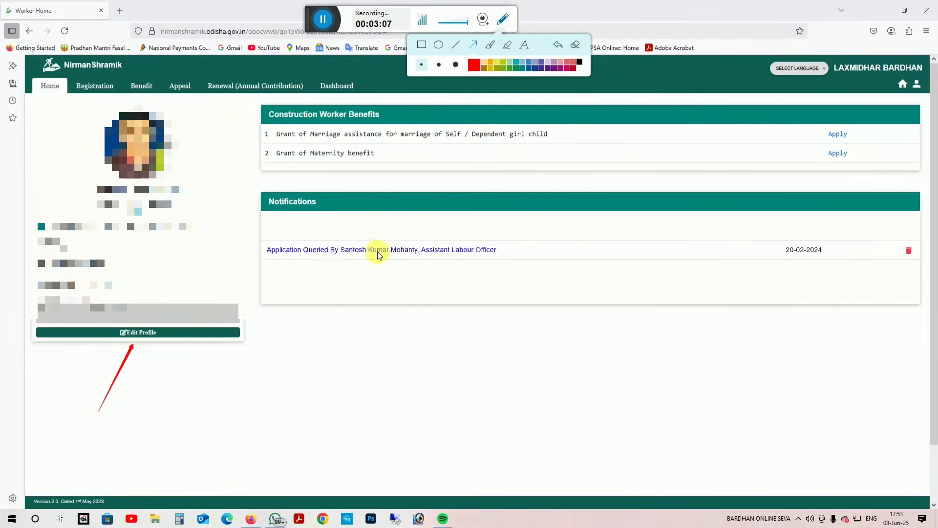
pyautogui.click(323, 19)
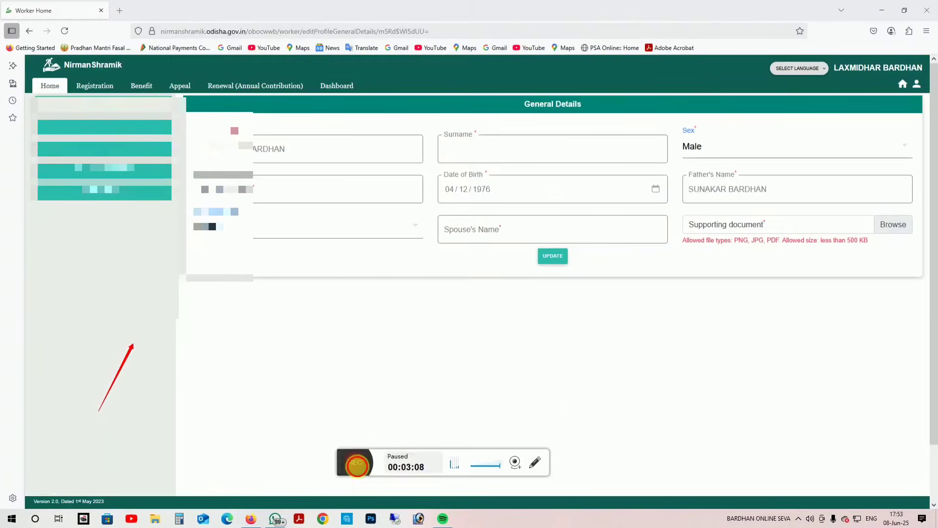
pyautogui.moveTo(367, 450)
pyautogui.mouseDown()
pyautogui.moveTo(301, 9)
pyautogui.moveTo(310, 39)
pyautogui.mouseUp()
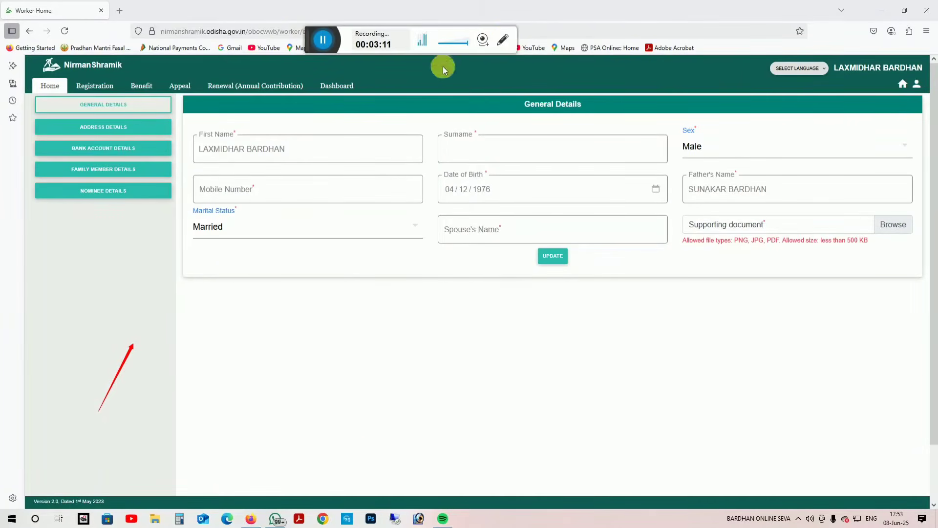
# - Erase the red arrow annotation from the screen and leave the recorder's drawing mode
pyautogui.click(503, 39)
pyautogui.click(575, 65)
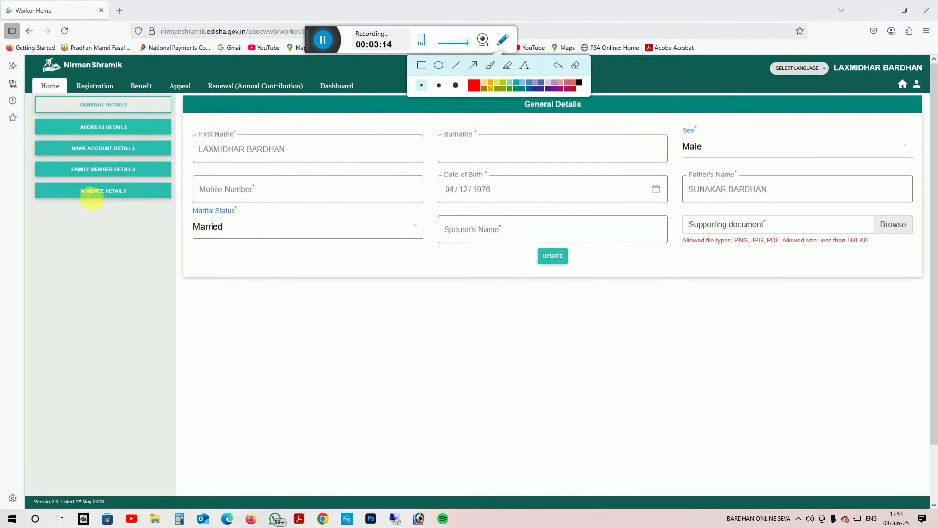
pyautogui.click(503, 39)
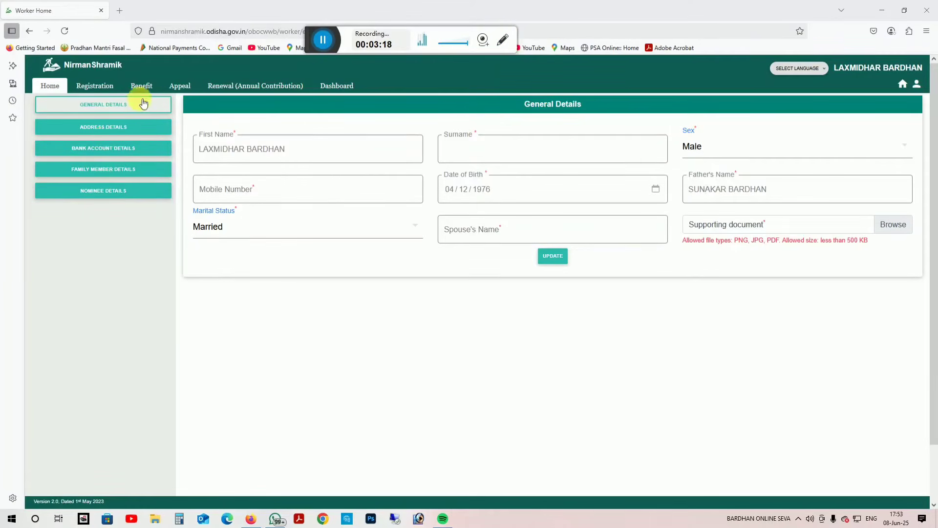
# - Frame the profile section links from General Details to Nominee Details with a red rectangle, and erase the annotation
pyautogui.click(503, 42)
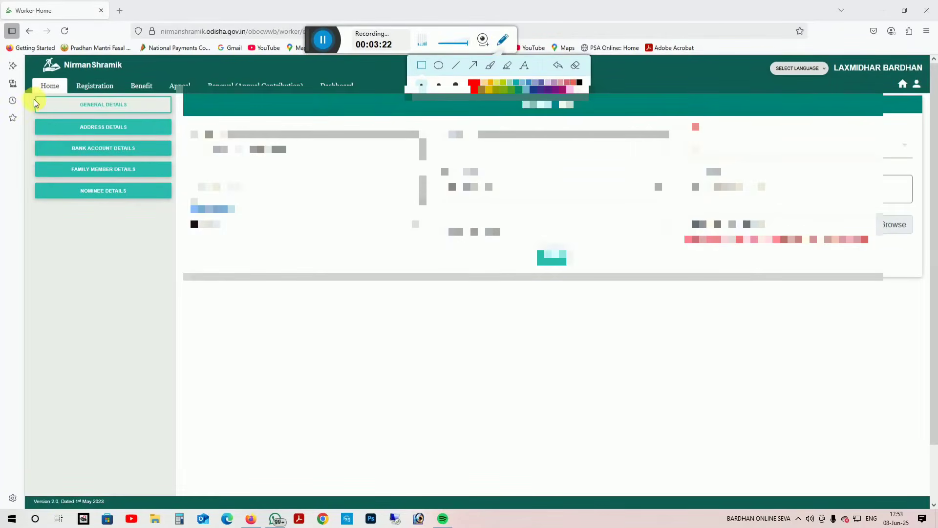
pyautogui.moveTo(26, 95); pyautogui.dragTo(173, 209)
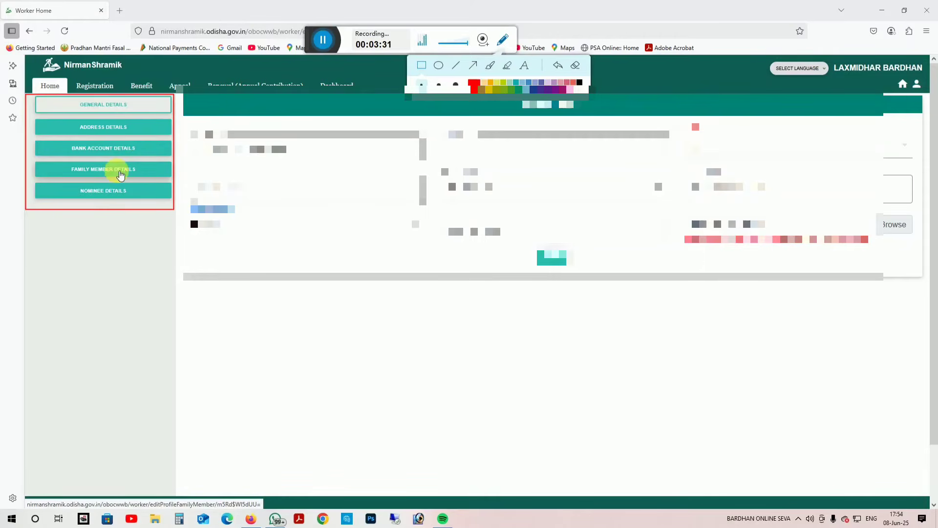
pyautogui.click(575, 65)
pyautogui.click(503, 39)
# - Open the profile's Family Member Details and review the lists of active and deleted family members
pyautogui.click(116, 169)
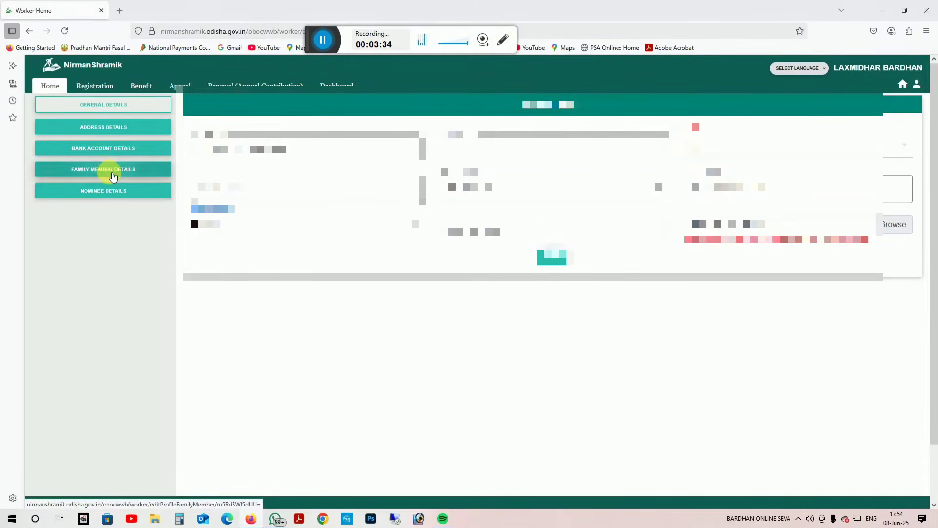
pyautogui.scroll(-2, 512, 307)
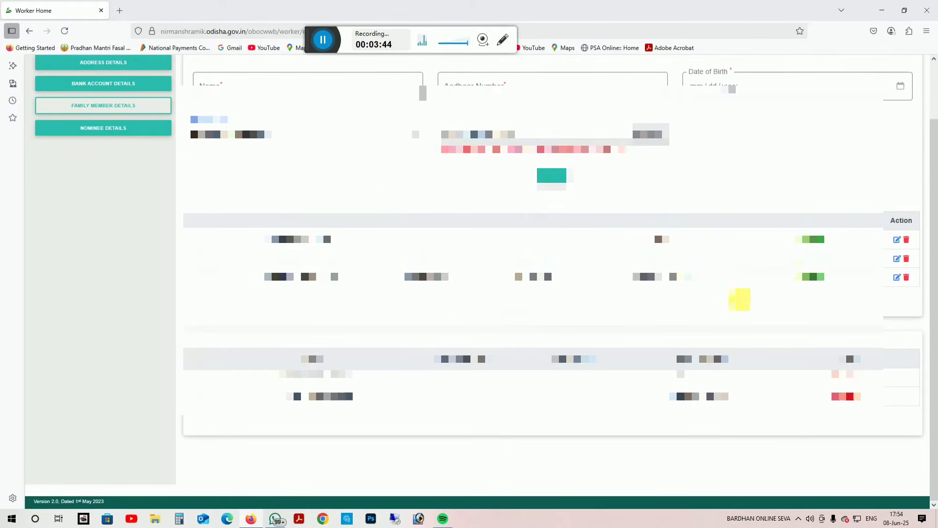
pyautogui.scroll(2, 739, 299)
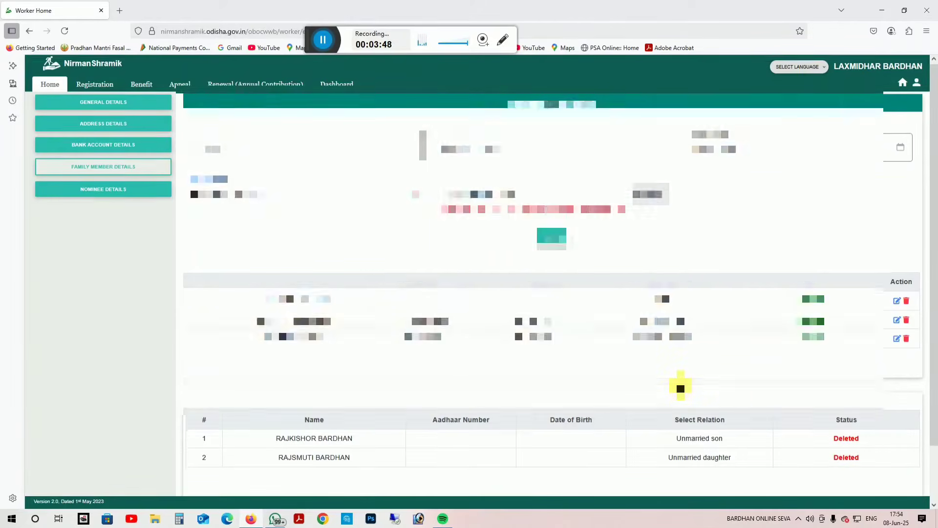
pyautogui.scroll(-2, 636, 386)
pyautogui.scroll(2, 763, 376)
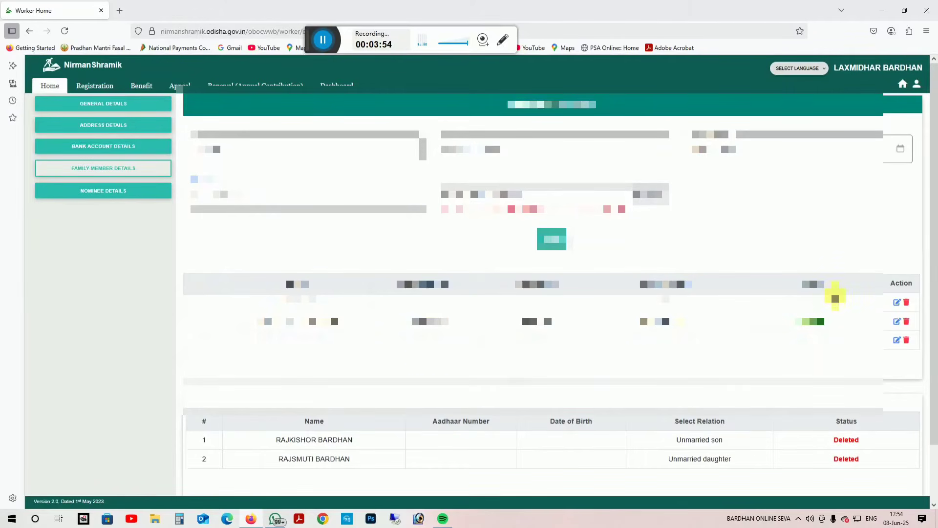
pyautogui.scroll(-2, 851, 460)
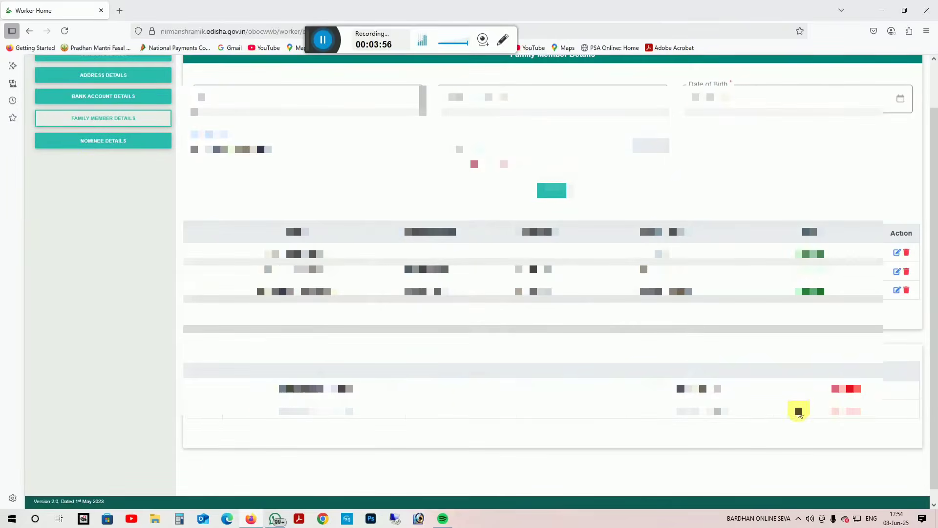
pyautogui.scroll(1, 439, 362)
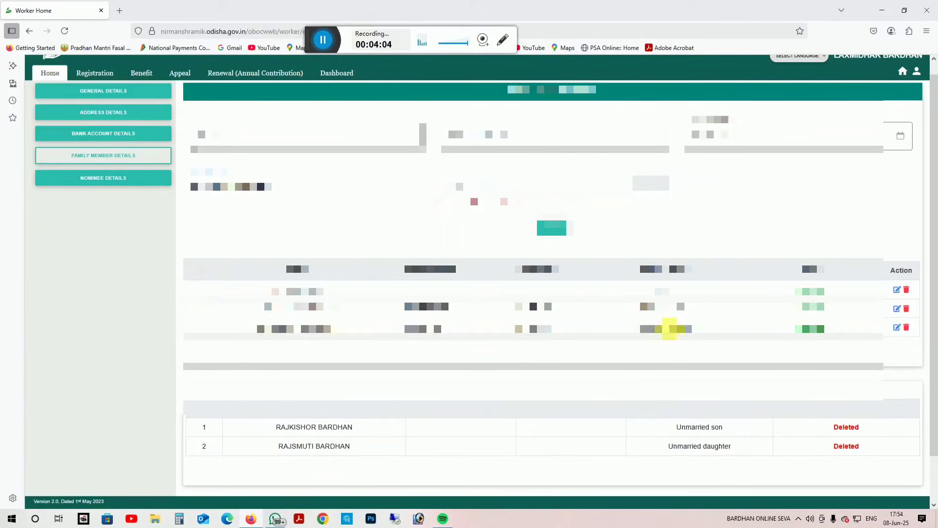
# - Go through the family member form's name, Aadhaar number, relation and supporting document fields without choosing a file or saving
pyautogui.click(897, 309)
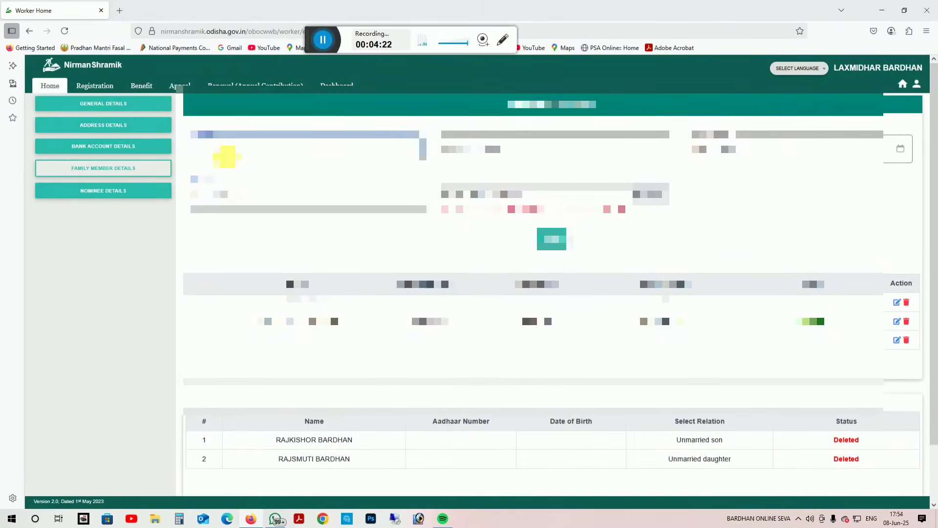
pyautogui.click(501, 157)
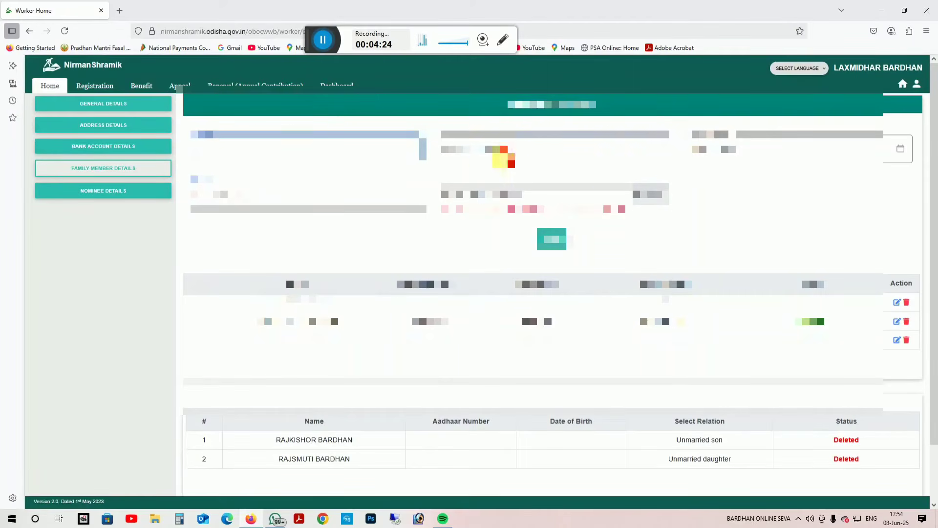
pyautogui.click(206, 208)
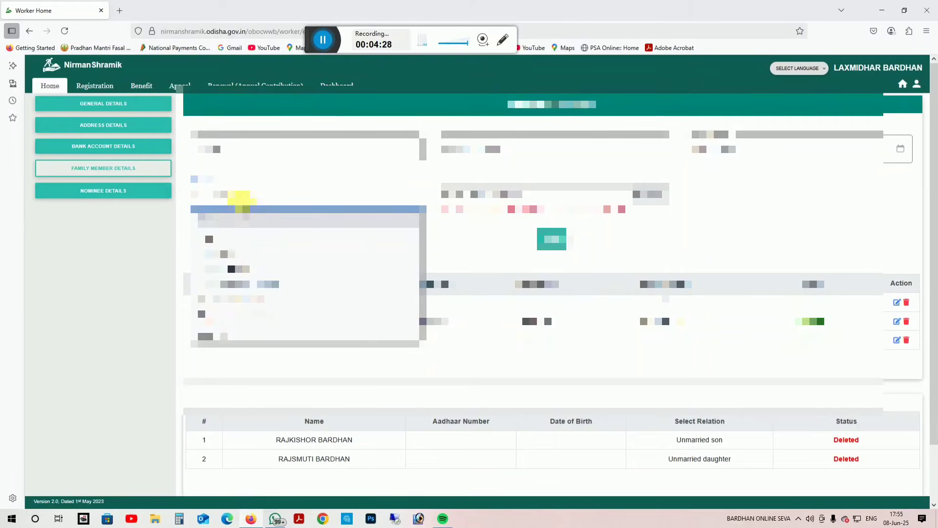
pyautogui.click(242, 202)
pyautogui.click(242, 202)
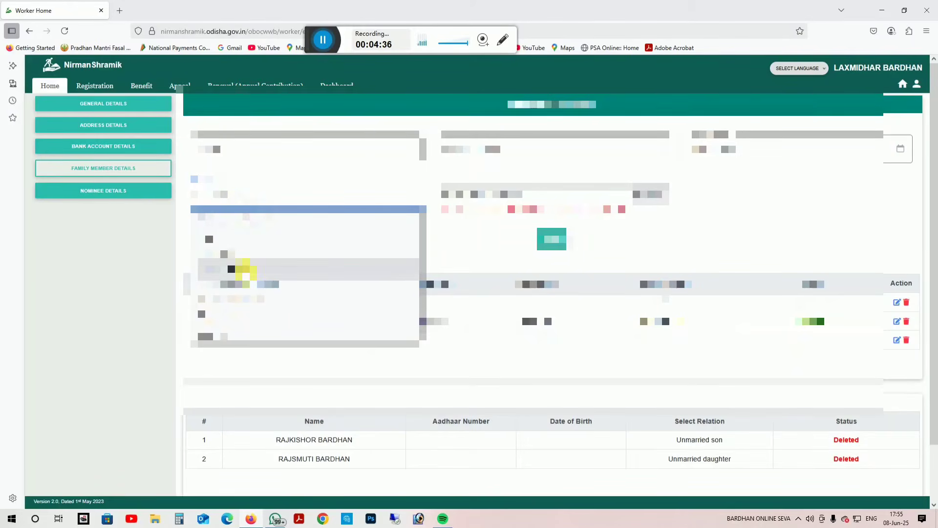
pyautogui.click(243, 269)
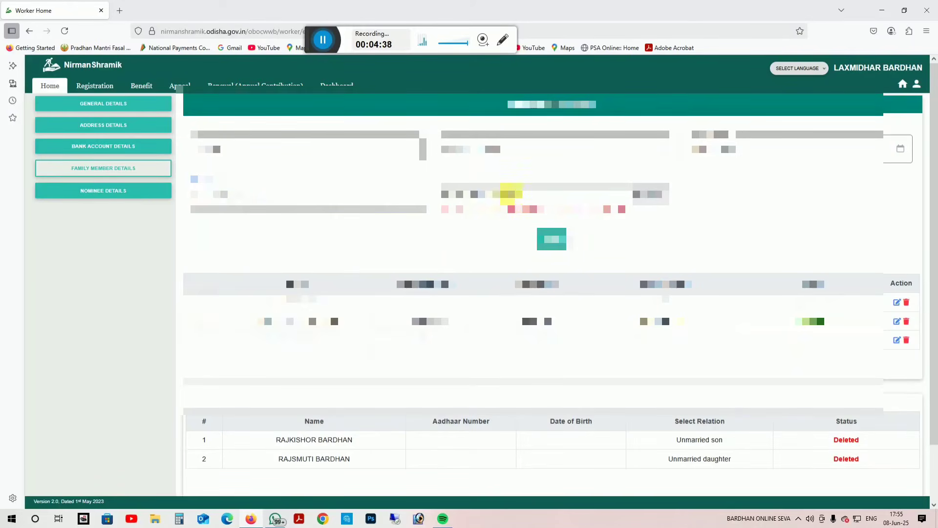
pyautogui.click(621, 211)
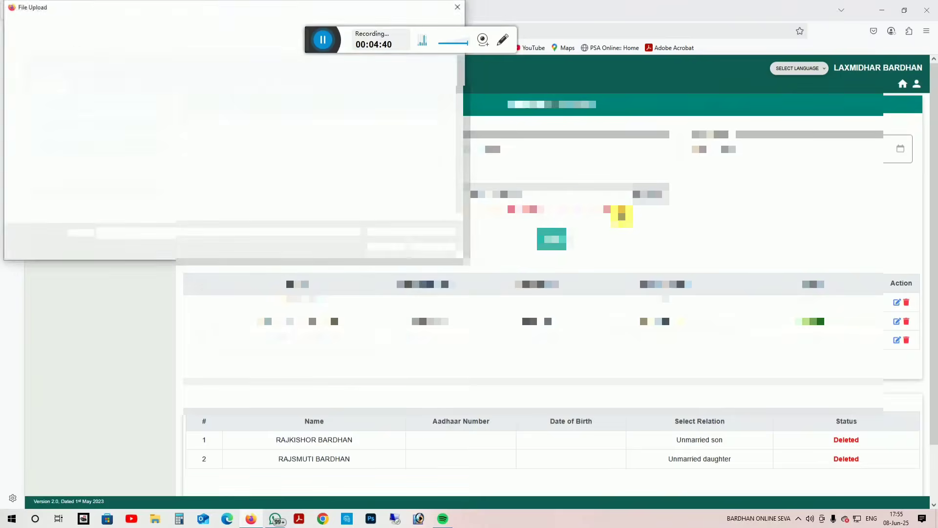
pyautogui.click(457, 7)
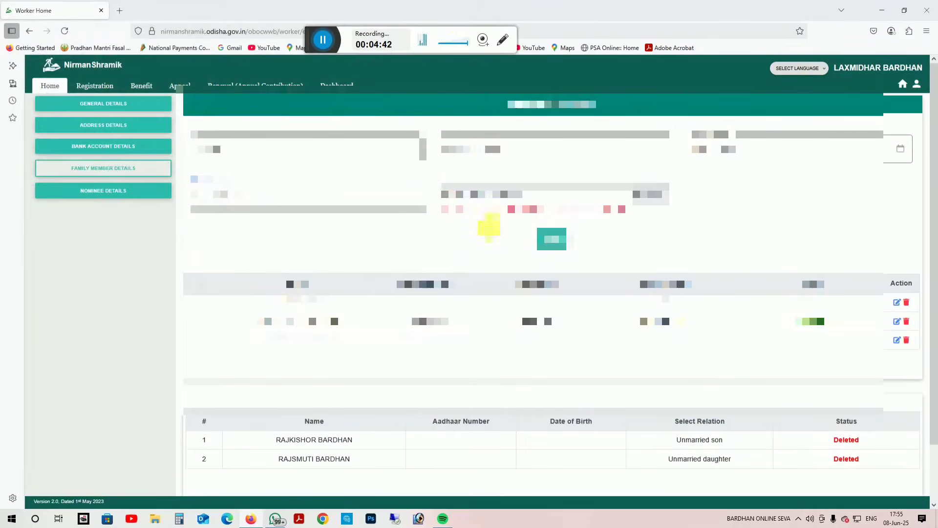
pyautogui.scroll(-1, 488, 303)
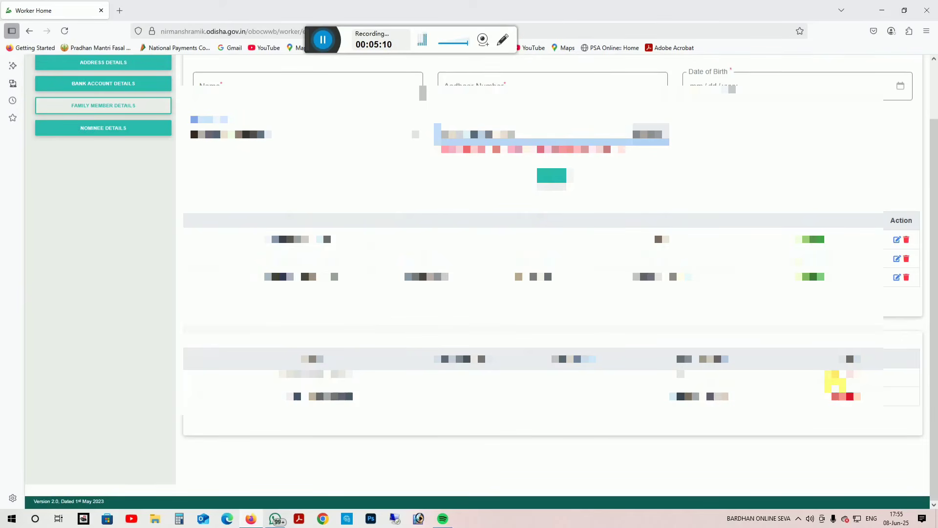
pyautogui.scroll(2, 542, 362)
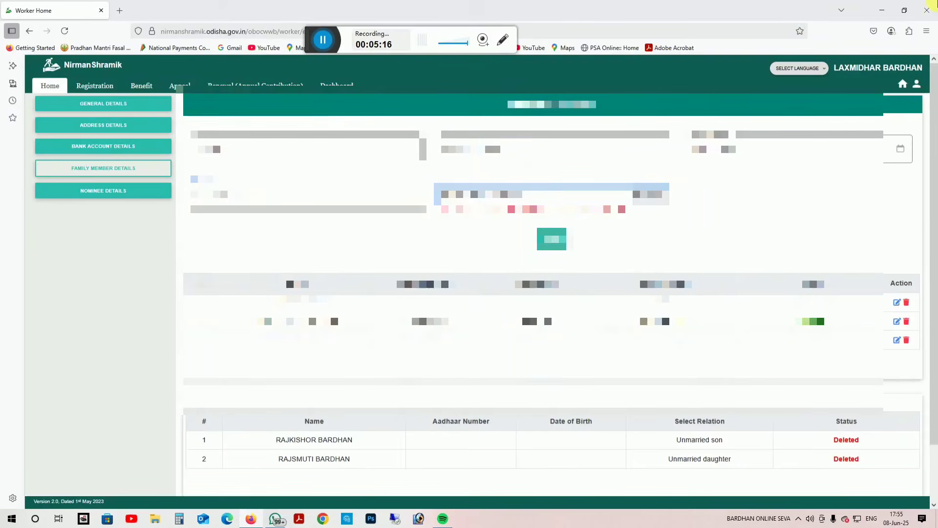
# - Open a new browser tab and switch to the WhatsApp photo of the scholarship message about the child's name mismatch
pyautogui.click(882, 10)
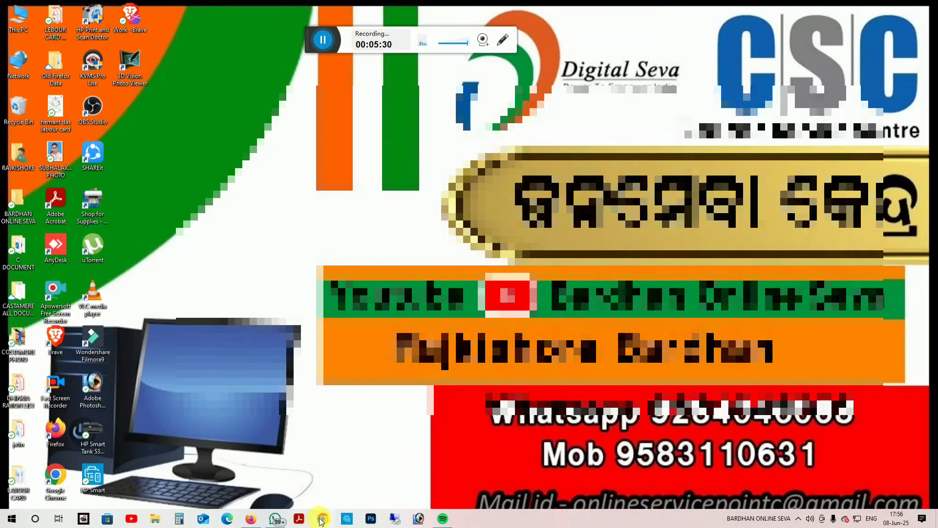
pyautogui.click(255, 524)
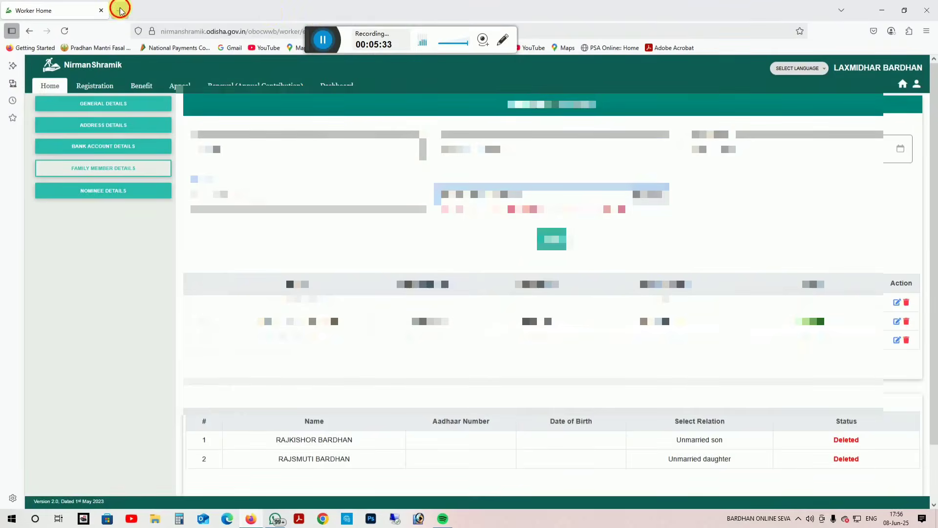
pyautogui.click(126, 10)
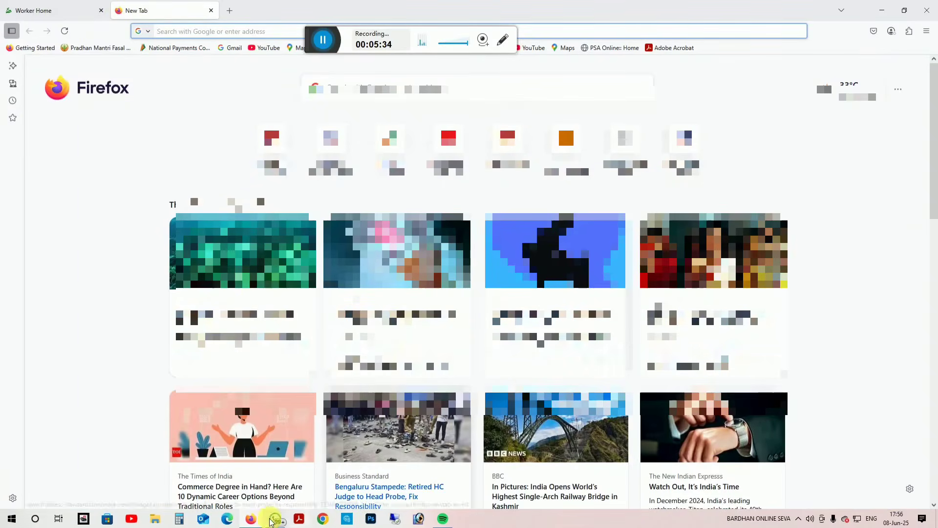
pyautogui.moveTo(279, 522)
pyautogui.click(300, 480)
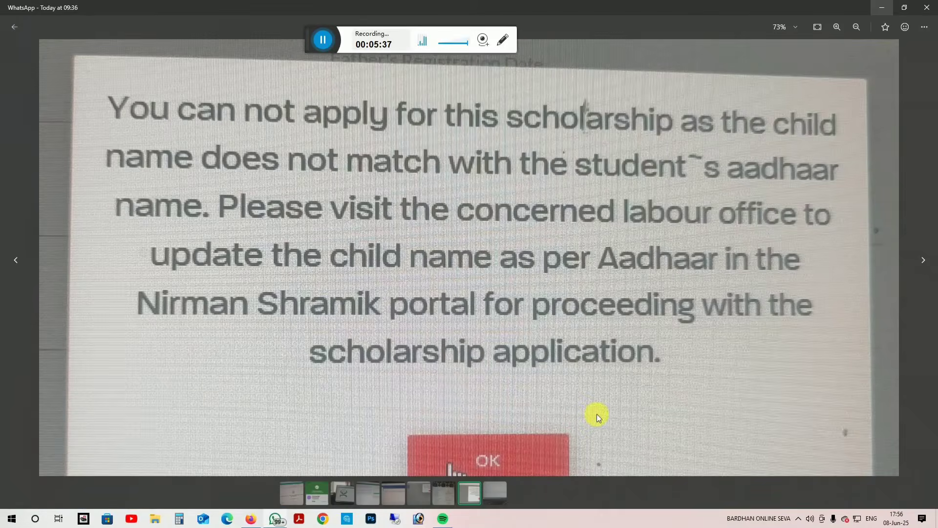